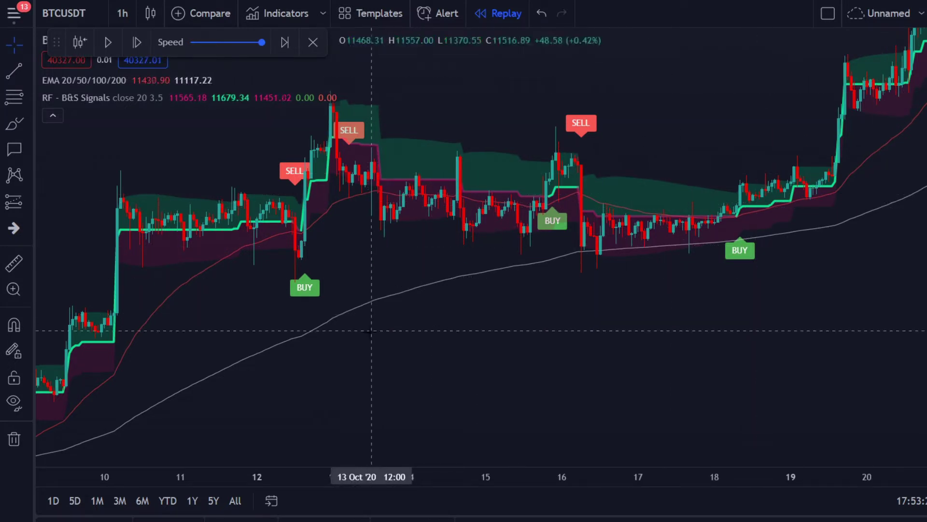
# Search the indicator library for "expo" and then "ema 20" to locate the EMA 20/50/100/200 script.
pyautogui.moveTo(368, 347); pyautogui.dragTo(511, 348)
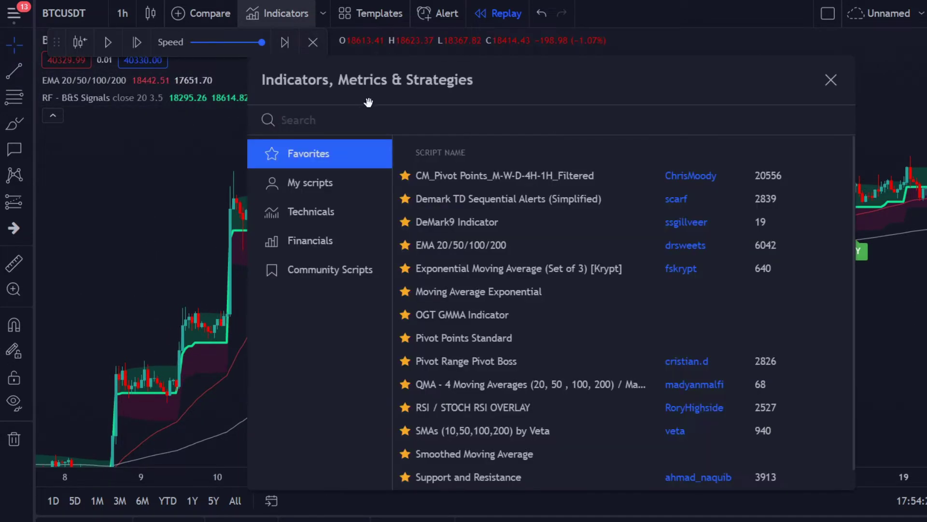
pyautogui.write('expo')
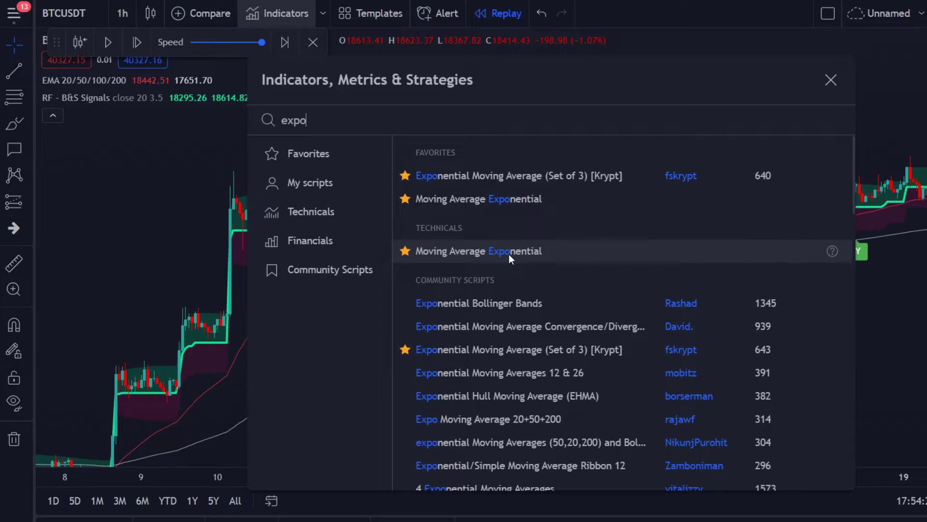
pyautogui.hotkey('shift', 'Left')
pyautogui.hotkey('shift', 'Left')
pyautogui.hotkey('shift', 'Left')
pyautogui.hotkey('shift', 'Left')
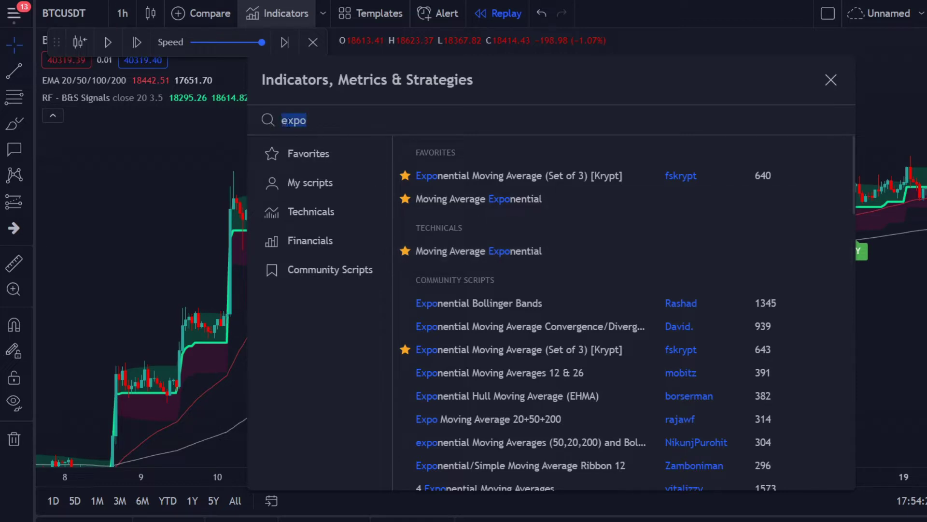
pyautogui.write('ema')
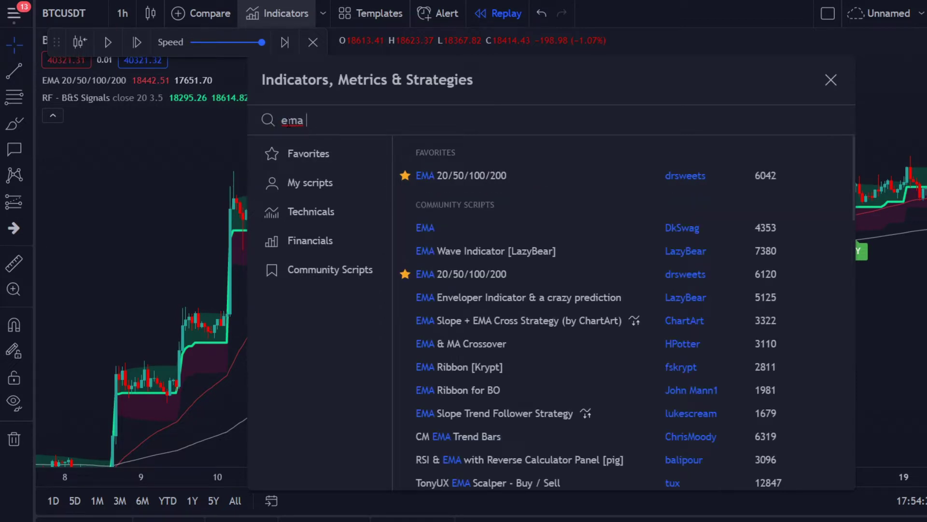
pyautogui.write(' 20')
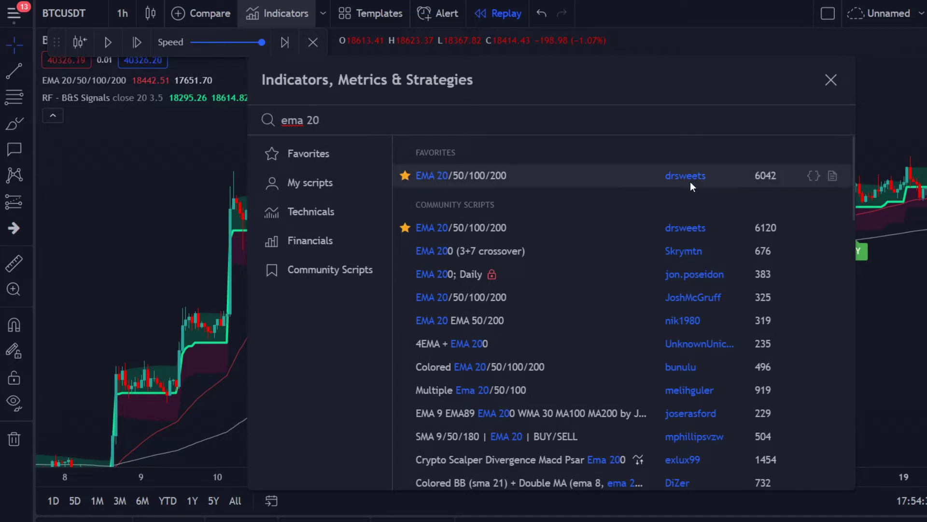
pyautogui.click(831, 81)
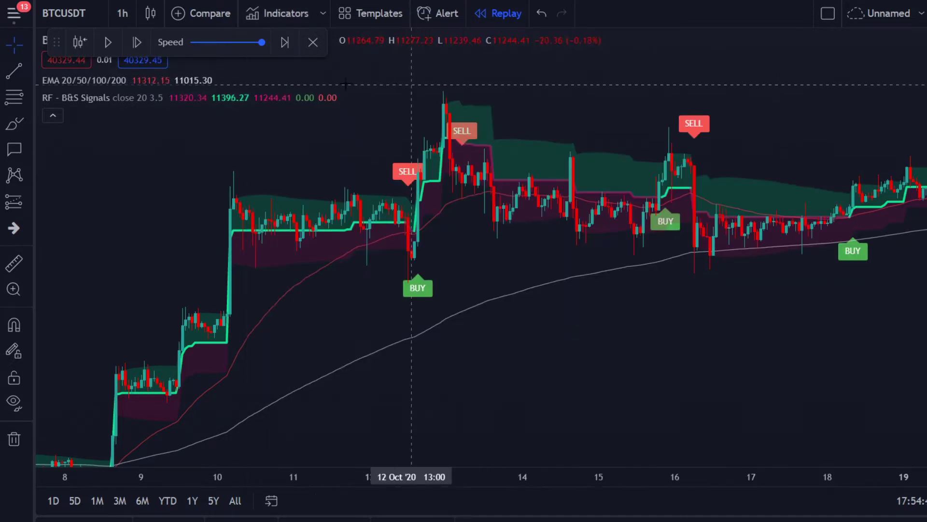
# Review the plot style settings of the EMA 20/50/100/200 indicator.
pyautogui.click(162, 81)
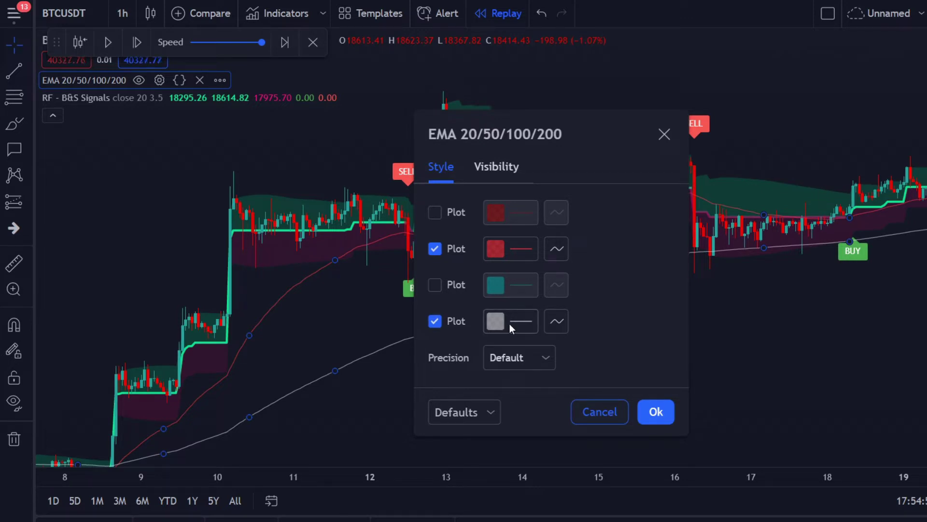
pyautogui.click(666, 136)
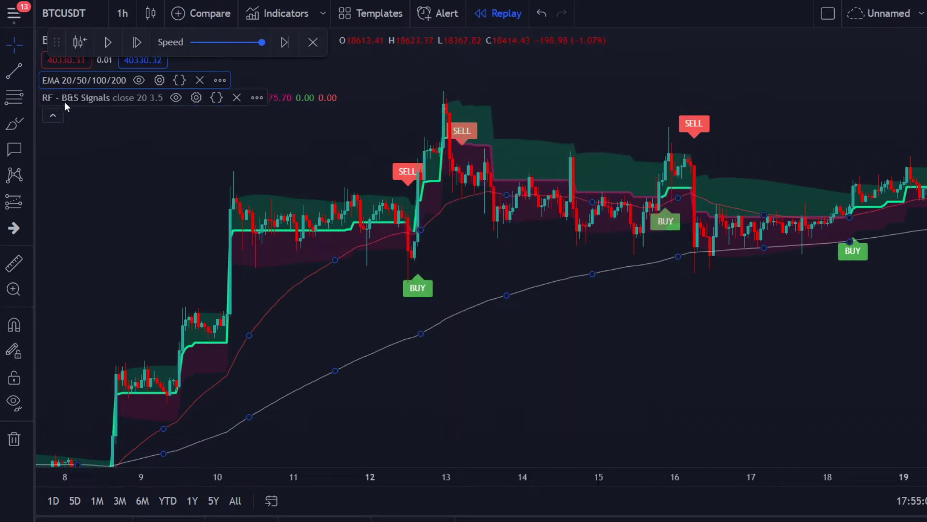
# Search the indicator library for "vumanchu" to locate the VuManChu Swing Free script.
pyautogui.moveTo(186, 101)
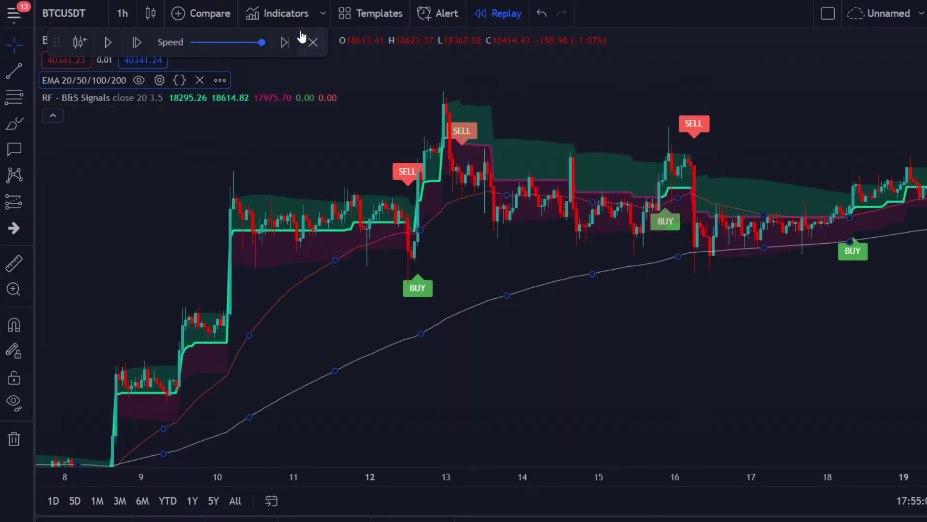
pyautogui.click(294, 20)
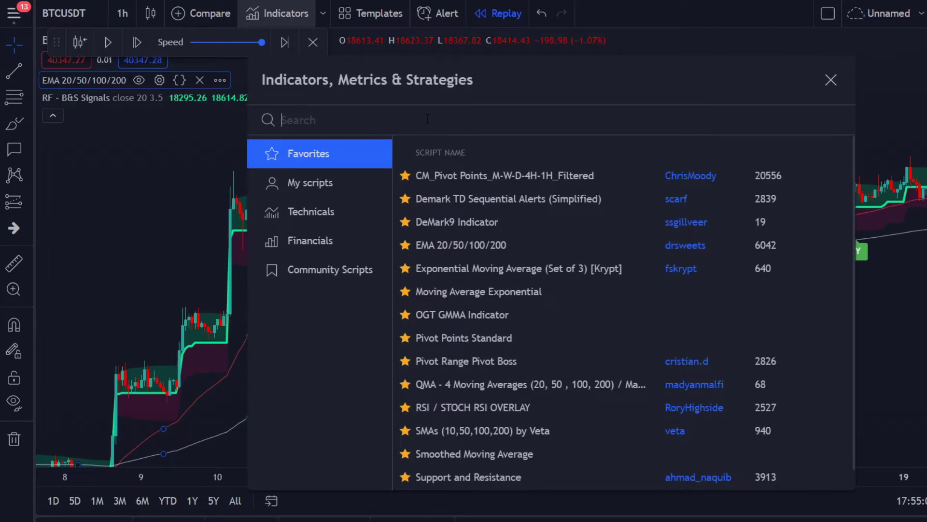
pyautogui.write('vumanchu')
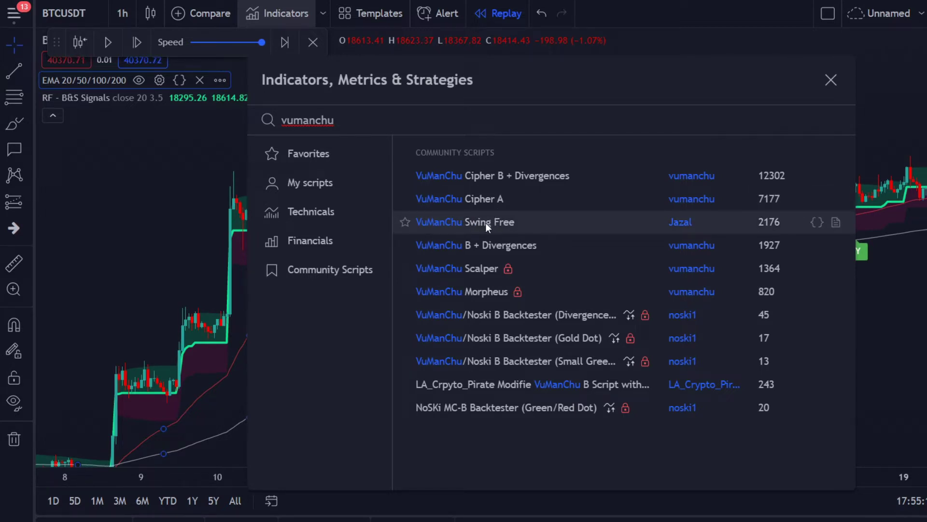
pyautogui.click(831, 79)
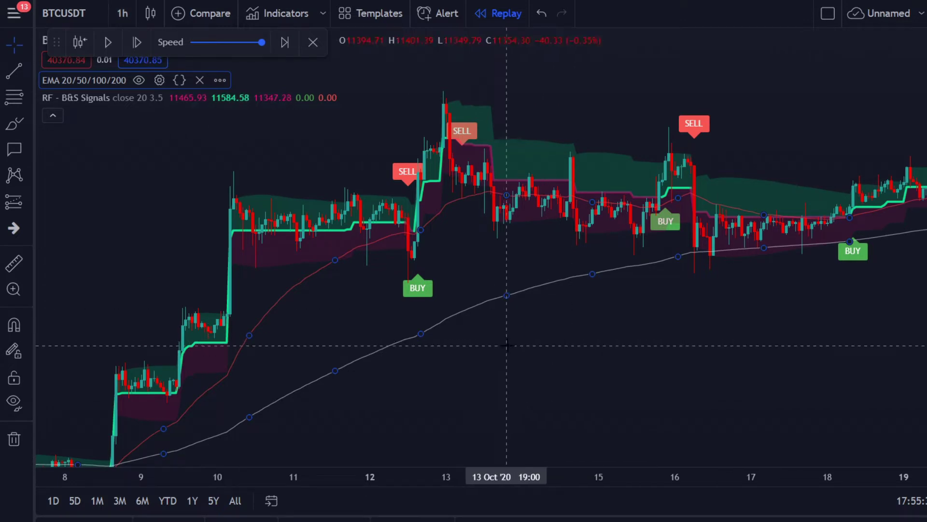
# Examine the buy and sell signals against the two EMA lines across the first half of October 2020.
pyautogui.click(481, 352)
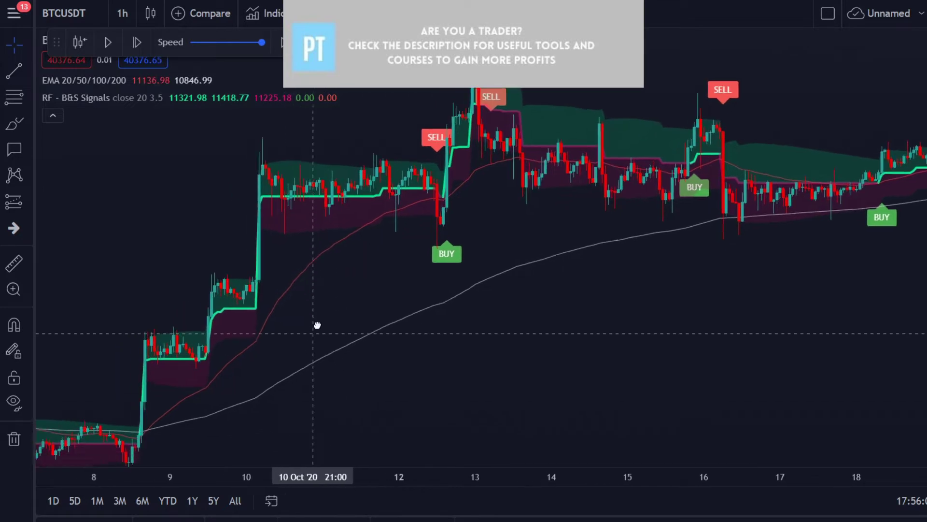
pyautogui.hscroll(-3, 314, 325)
pyautogui.hscroll(-2, 298, 406)
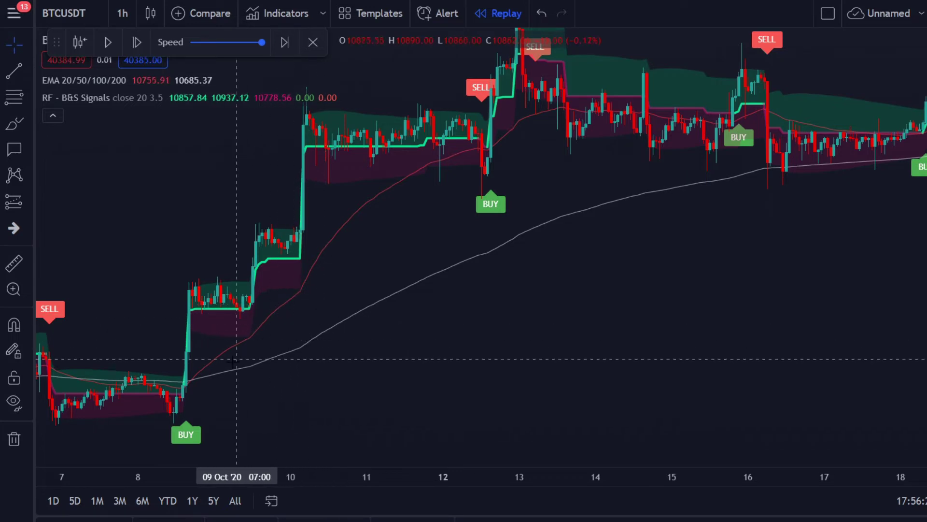
pyautogui.moveTo(386, 376); pyautogui.dragTo(711, 345)
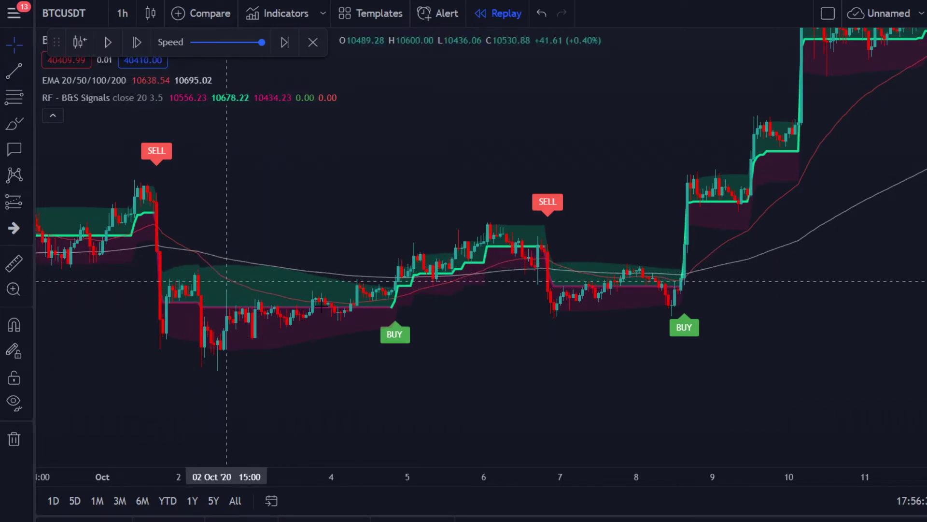
pyautogui.moveTo(756, 308); pyautogui.dragTo(395, 367)
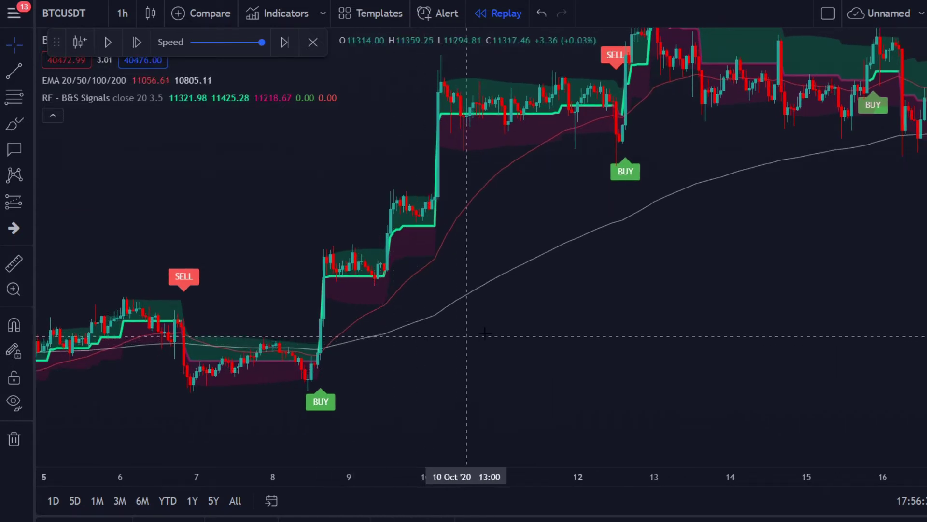
pyautogui.moveTo(491, 329); pyautogui.dragTo(428, 381)
pyautogui.moveTo(487, 350); pyautogui.dragTo(421, 401)
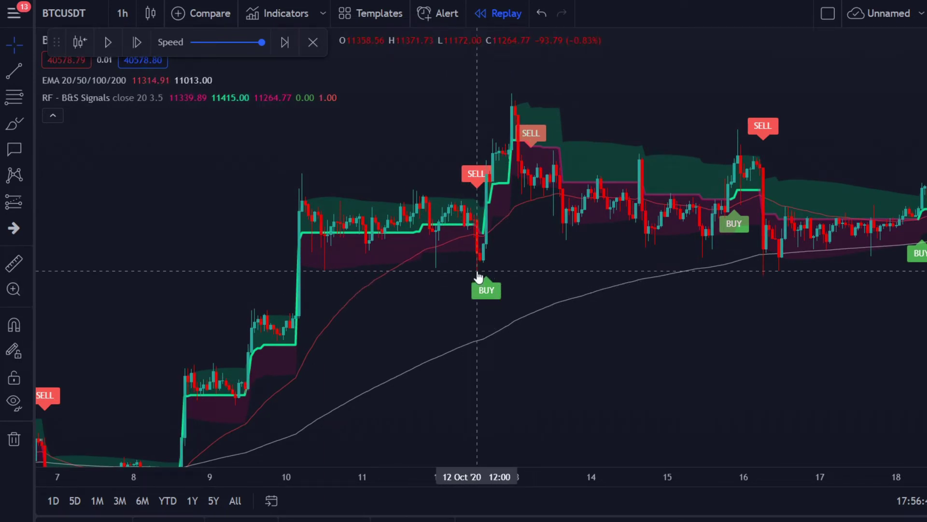
pyautogui.scroll(1, 451, 278)
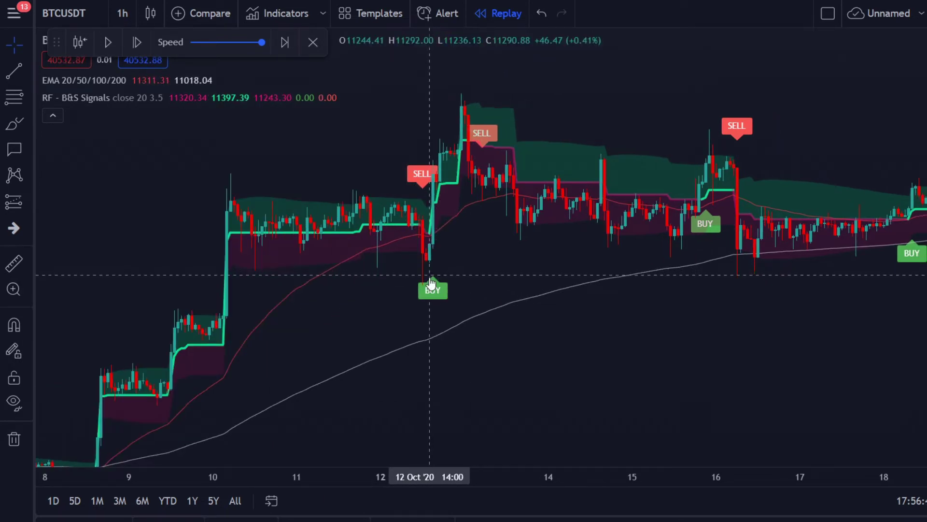
pyautogui.scroll(3, 433, 287)
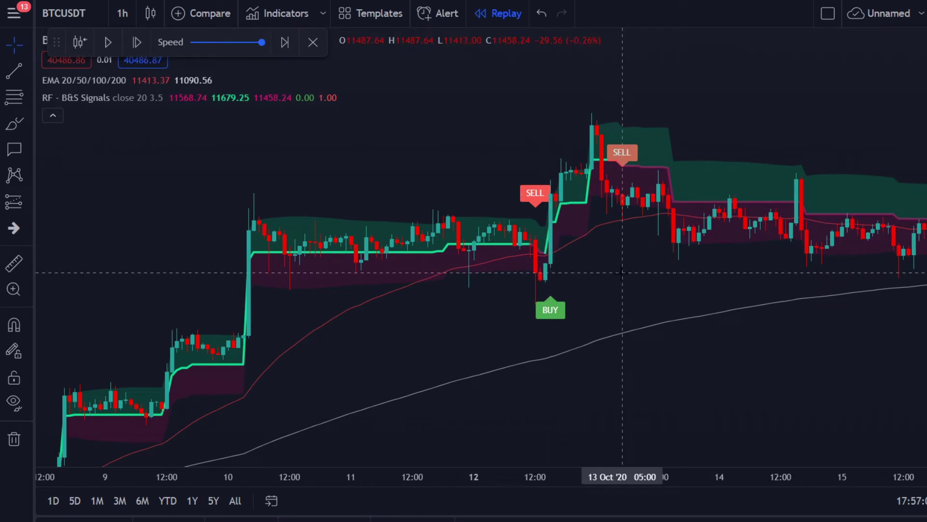
pyautogui.moveTo(622, 272); pyautogui.dragTo(468, 293)
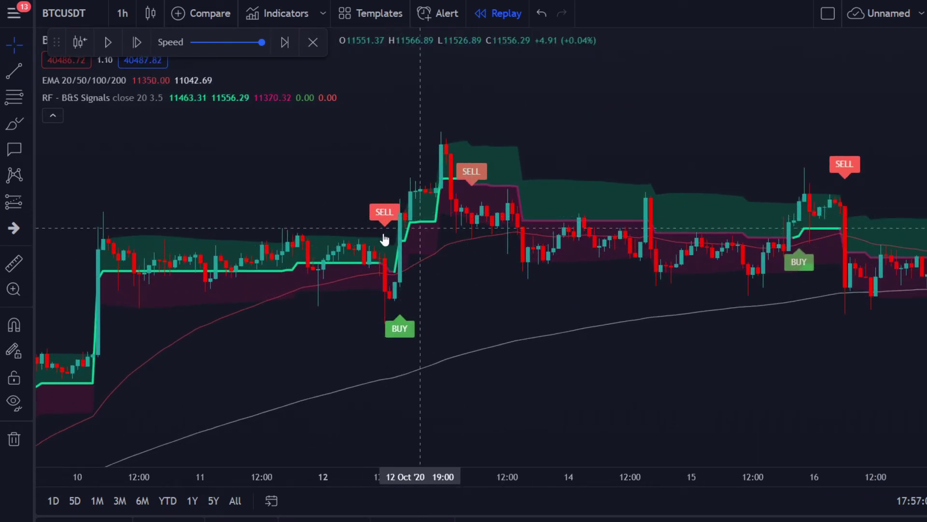
pyautogui.moveTo(714, 356); pyautogui.dragTo(207, 355)
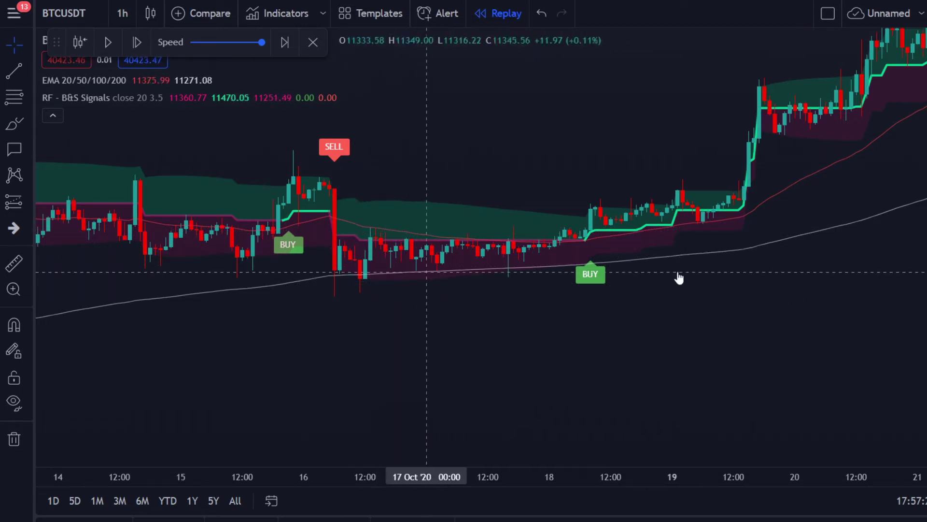
# Place a long position on the 18 Oct '20 08:00 candle at the buy signal.
pyautogui.moveTo(654, 362); pyautogui.dragTo(513, 352)
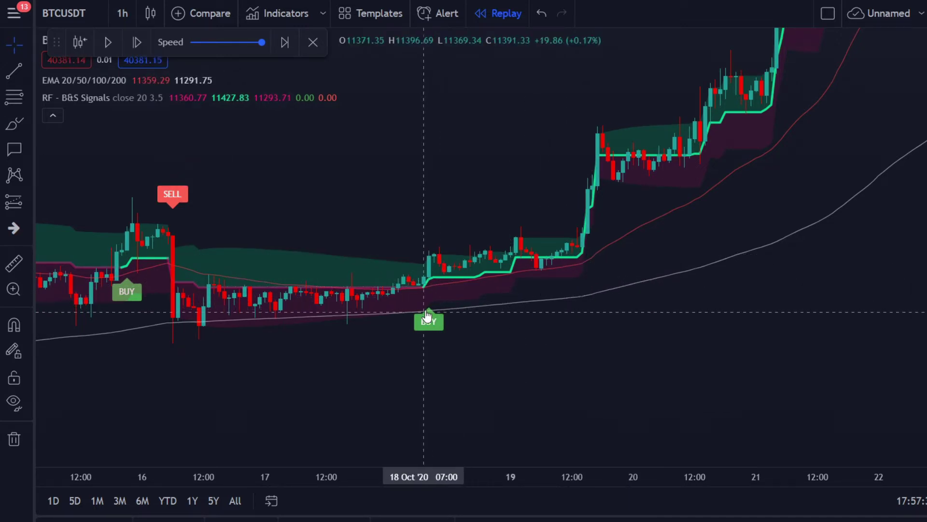
pyautogui.scroll(-2, 397, 309)
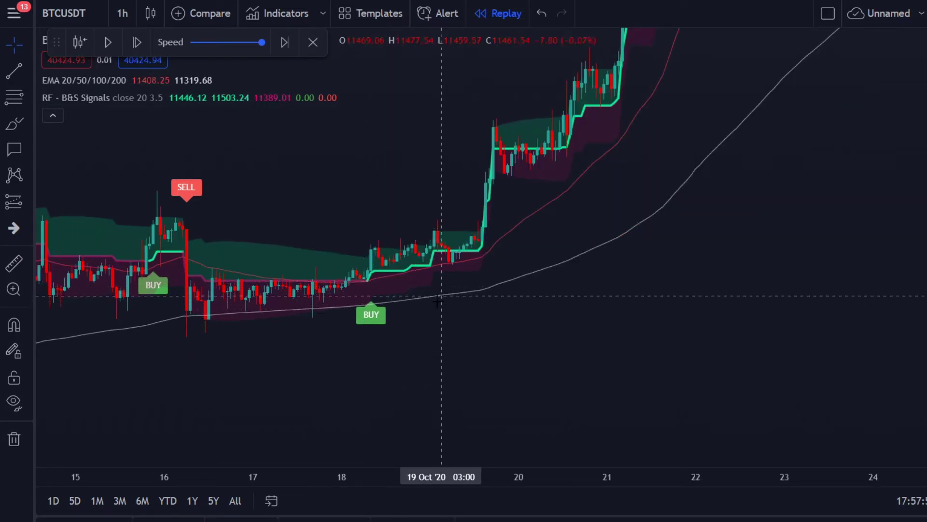
pyautogui.moveTo(491, 337); pyautogui.dragTo(472, 349)
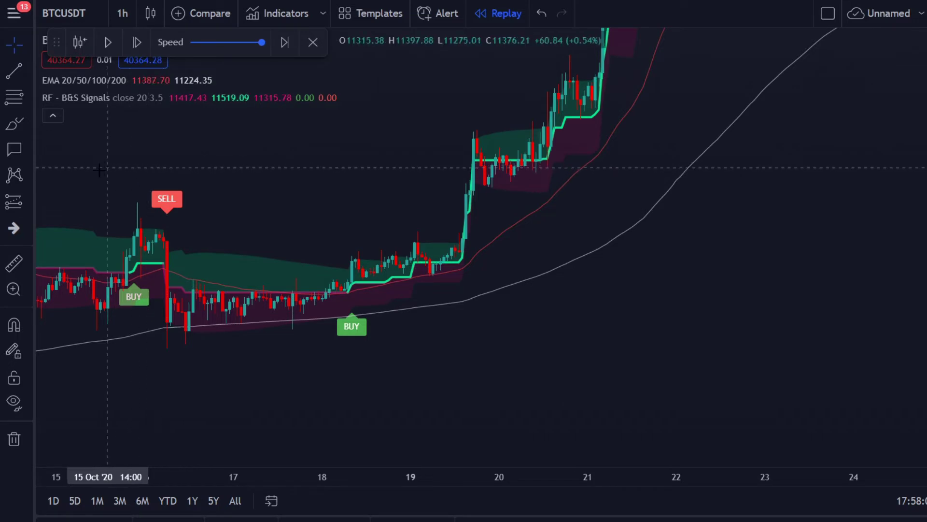
pyautogui.click(28, 207)
pyautogui.click(53, 204)
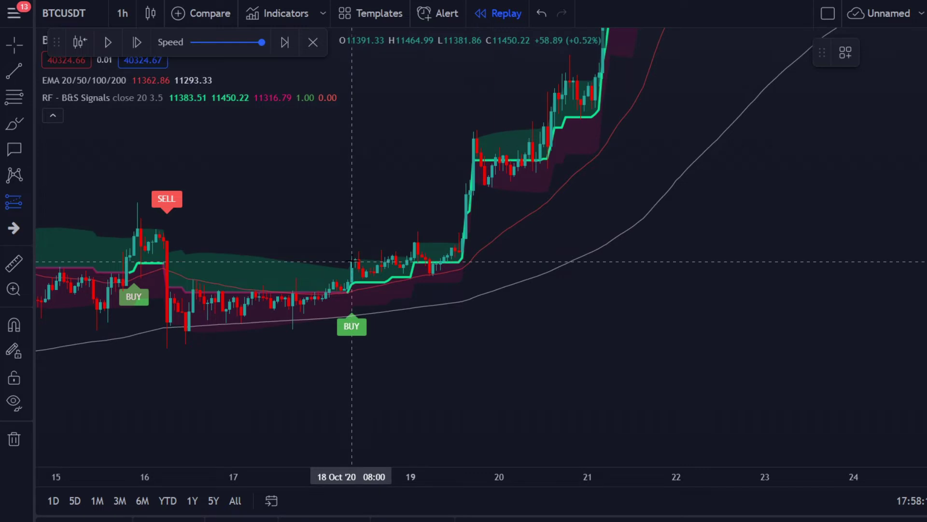
pyautogui.click(352, 262)
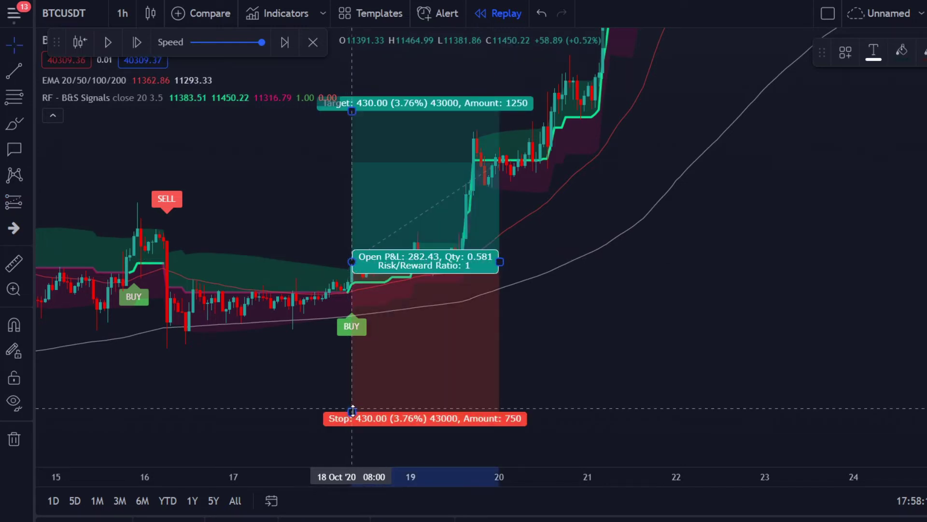
# Set the long position's stop to 153.22 (1.34%) at the grey EMA line and its target to 459.68 for a risk/reward ratio of 3.
pyautogui.moveTo(352, 412); pyautogui.dragTo(350, 315)
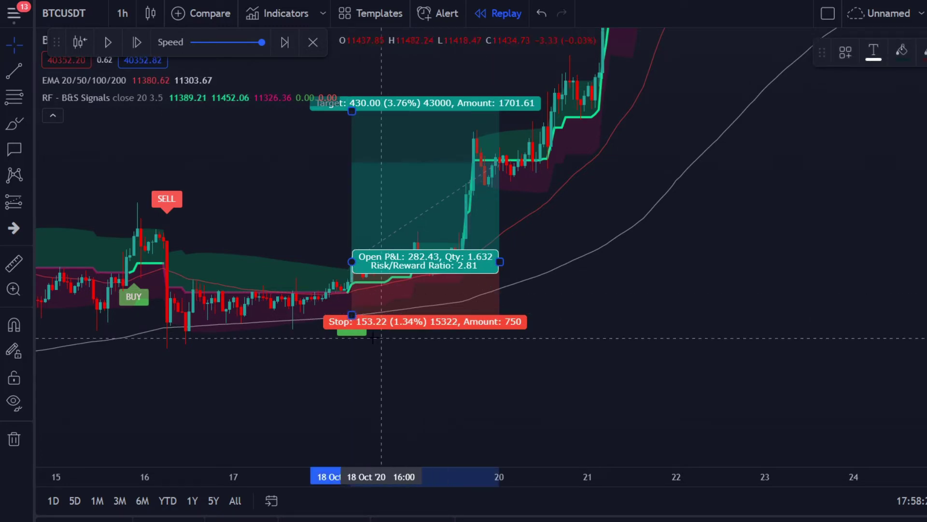
pyautogui.scroll(1, 349, 366)
pyautogui.moveTo(350, 365); pyautogui.dragTo(312, 273)
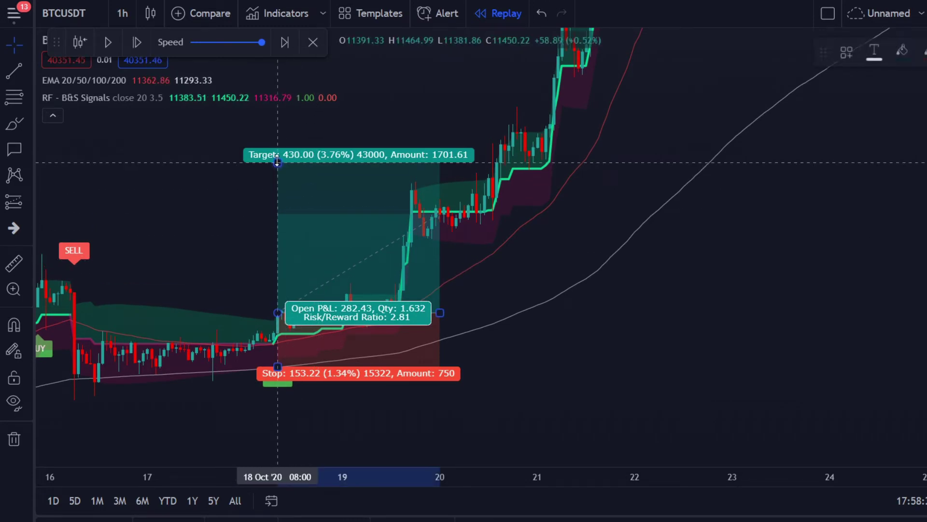
pyautogui.moveTo(277, 162); pyautogui.dragTo(279, 152)
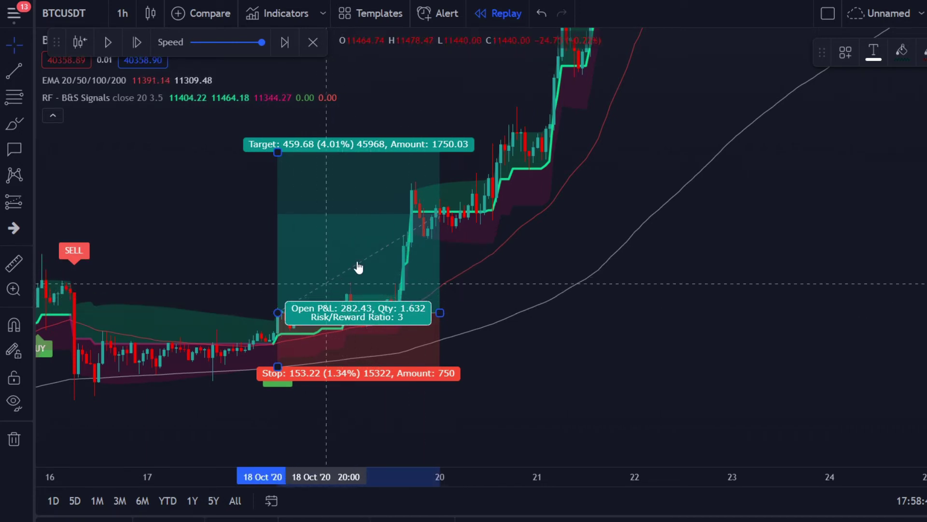
# Place a second long position on the 29 Oct '20 16:00 candle at the buy signal.
pyautogui.scroll(1, 367, 259)
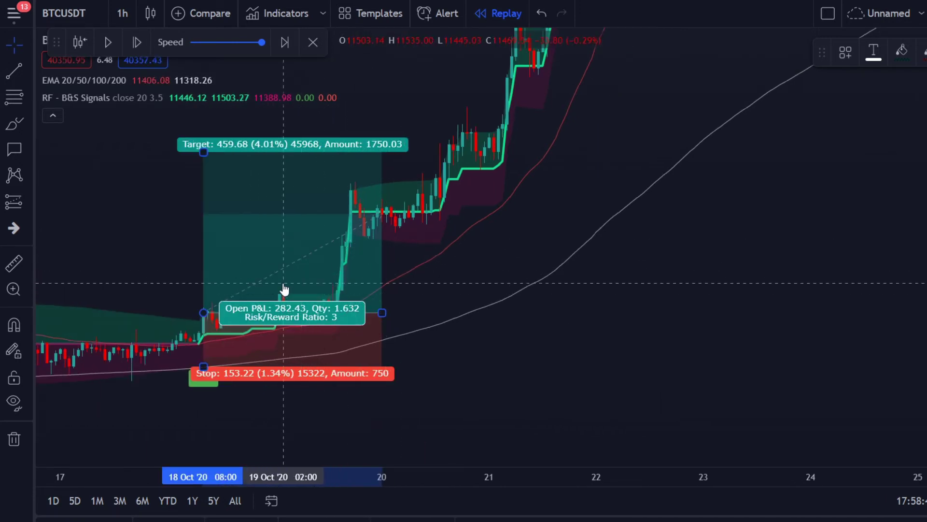
pyautogui.scroll(-3, 273, 259)
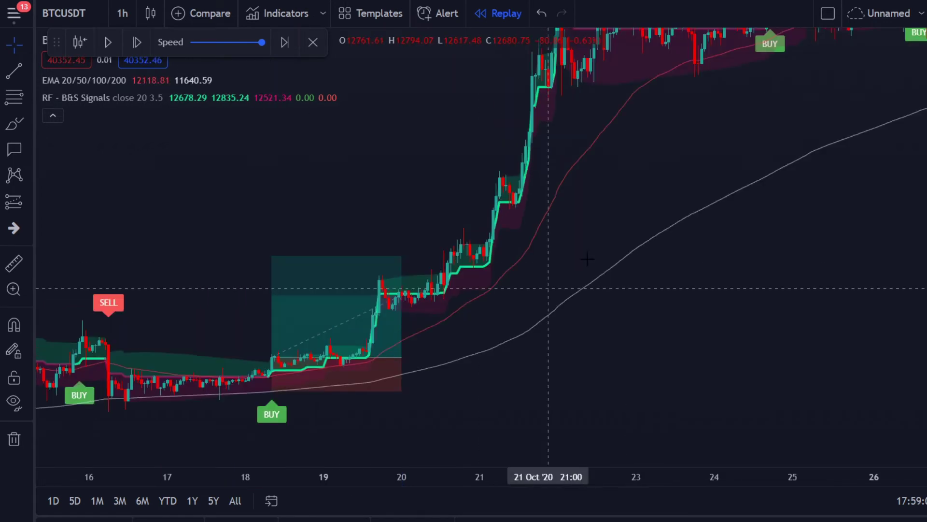
pyautogui.moveTo(673, 187); pyautogui.dragTo(261, 382)
pyautogui.moveTo(685, 333); pyautogui.dragTo(545, 365)
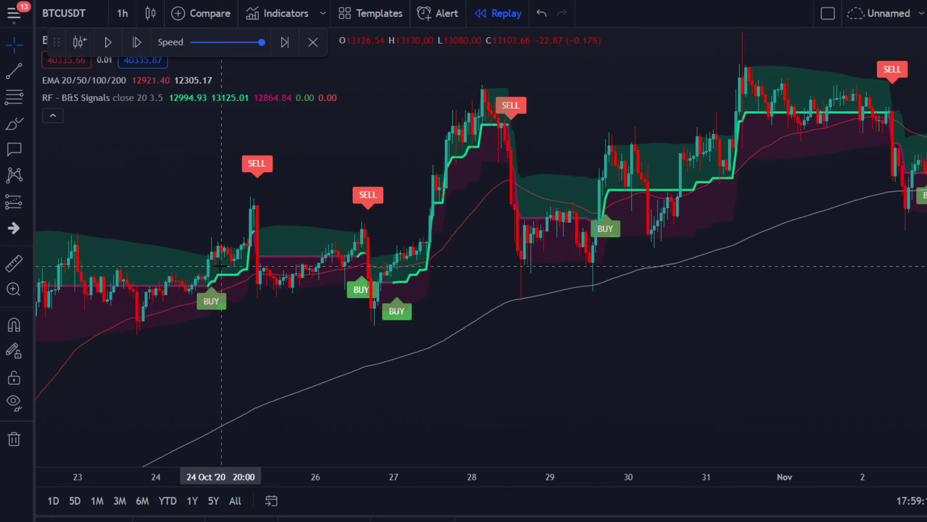
pyautogui.hscroll(5, 508, 401)
pyautogui.moveTo(507, 402); pyautogui.dragTo(448, 384)
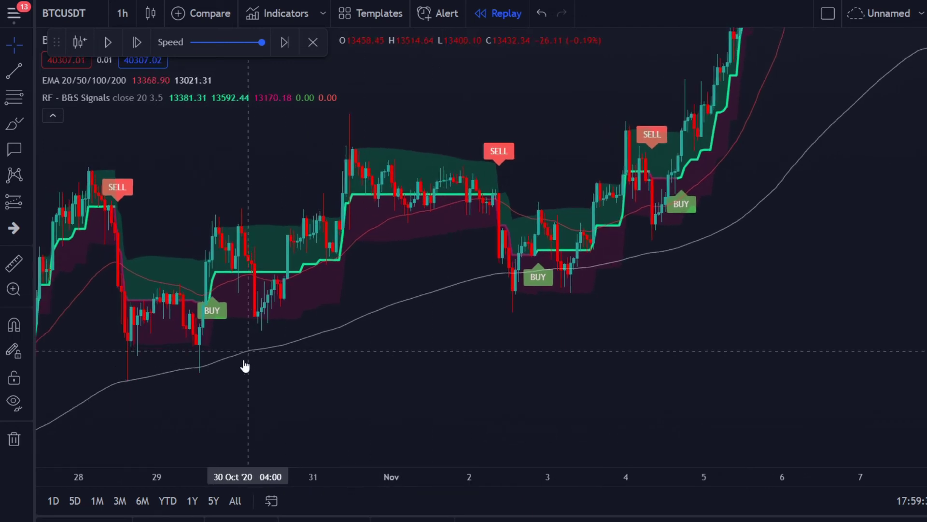
pyautogui.click(33, 198)
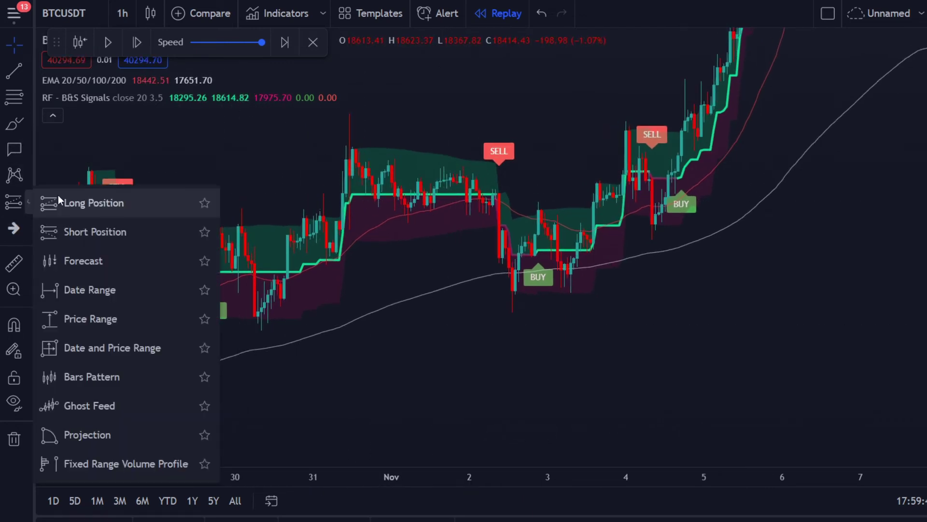
pyautogui.click(60, 202)
pyautogui.click(209, 255)
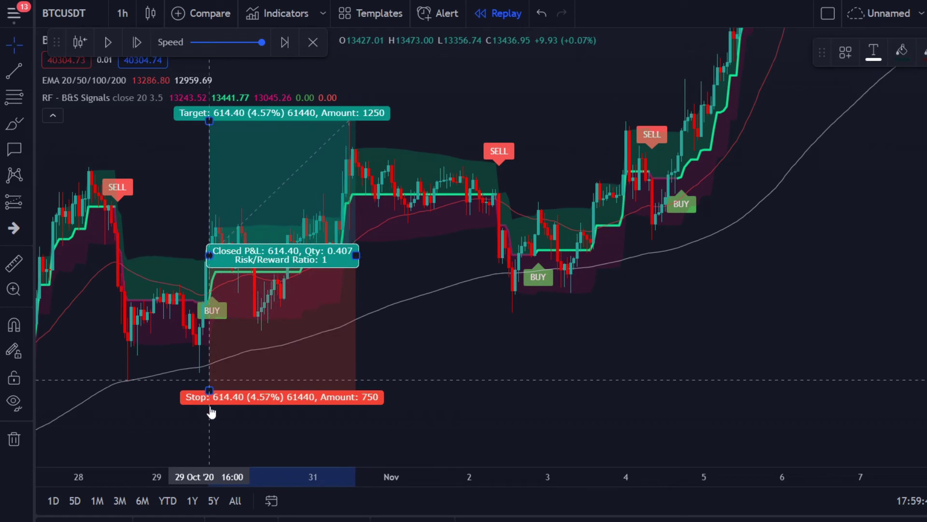
# Set the second long position's stop to 488.21 (3.63%) near the grey EMA line and raise its target to about three times the stop distance.
pyautogui.moveTo(209, 389); pyautogui.dragTo(220, 369)
pyautogui.moveTo(464, 410); pyautogui.dragTo(396, 443)
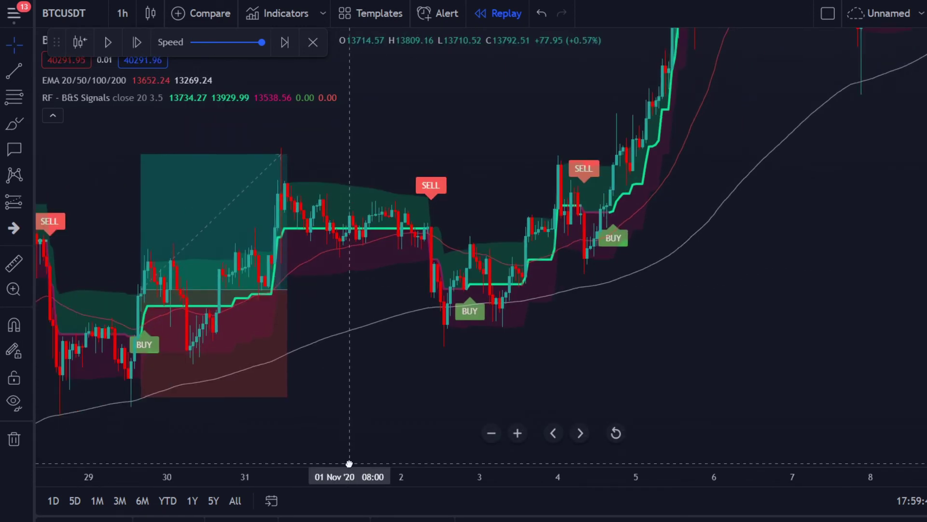
pyautogui.moveTo(140, 152); pyautogui.dragTo(140, 75)
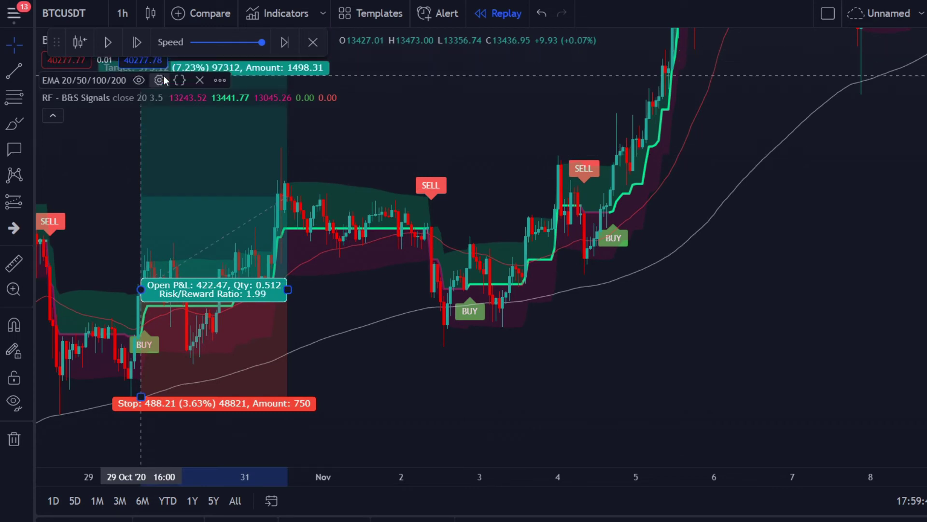
pyautogui.moveTo(762, 274); pyautogui.dragTo(669, 383)
pyautogui.moveTo(172, 170); pyautogui.dragTo(277, 206)
pyautogui.moveTo(120, 250); pyautogui.dragTo(152, 139)
pyautogui.moveTo(376, 275); pyautogui.dragTo(342, 251)
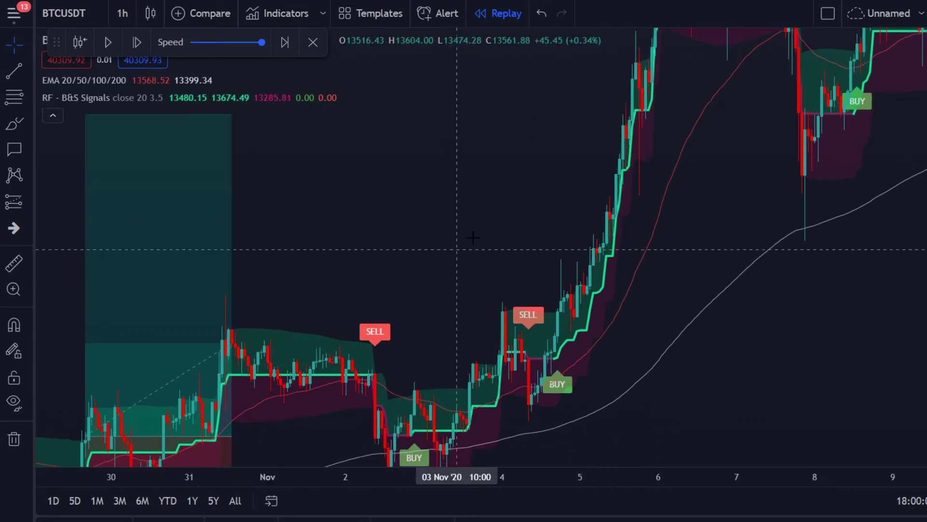
pyautogui.moveTo(849, 245); pyautogui.dragTo(614, 356)
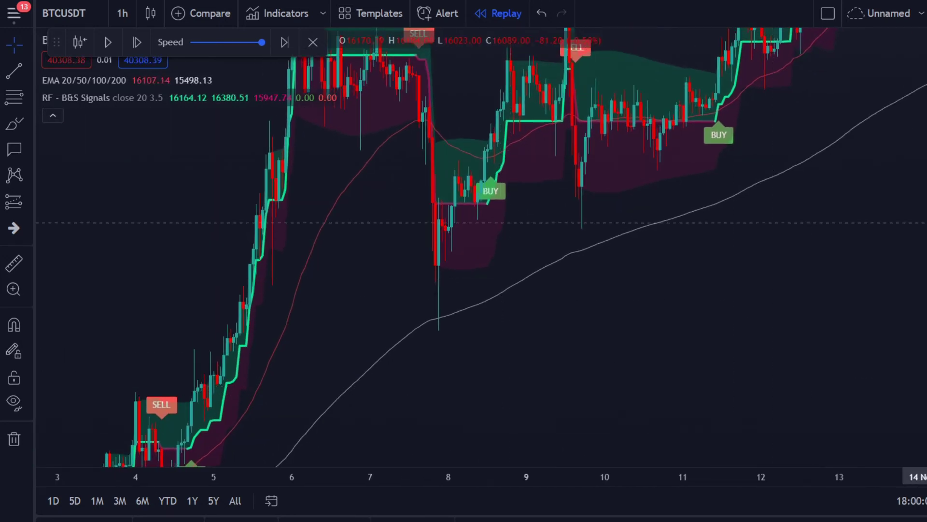
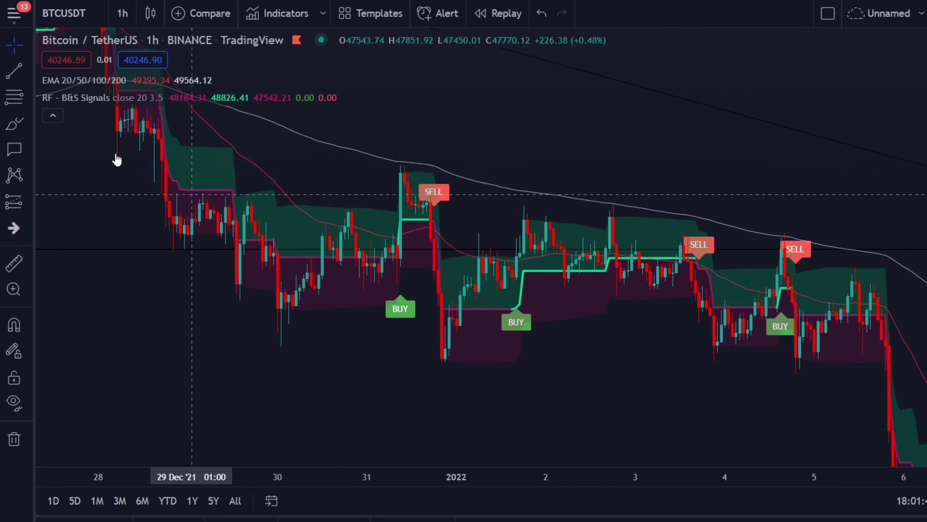
# Place a short position on the 31 Dec '21 18:00 candle at the sell signal, with its stop at 1427.24 (3.04%) near the grey EMA line.
pyautogui.click(30, 203)
pyautogui.click(72, 233)
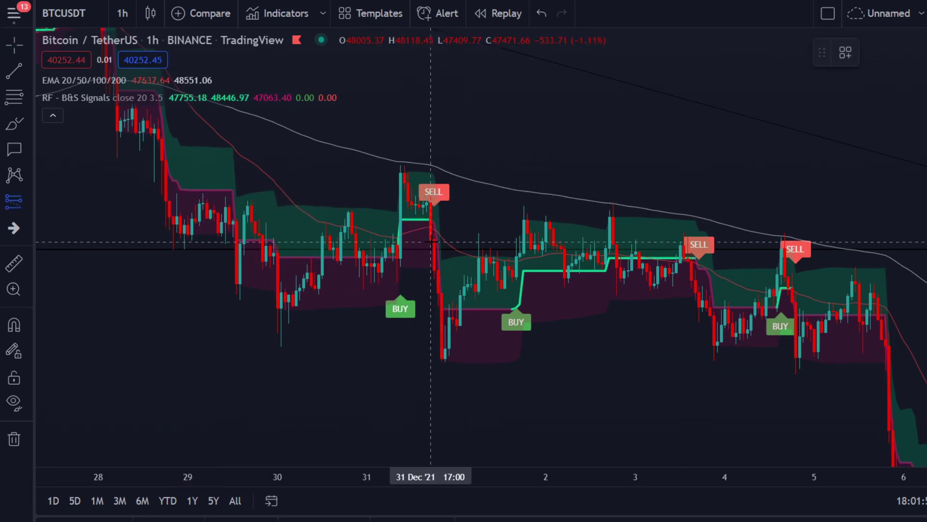
pyautogui.click(433, 269)
pyautogui.moveTo(434, 117); pyautogui.dragTo(436, 172)
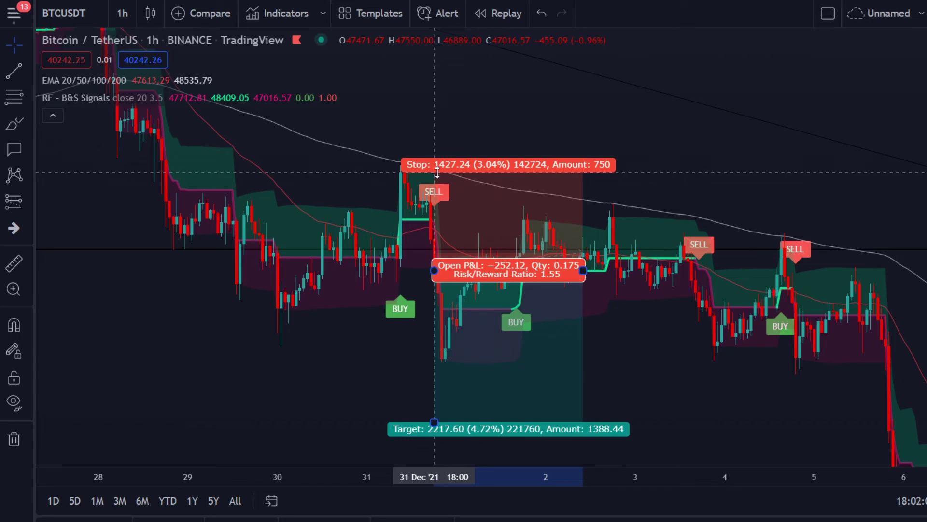
# Set the short position's target to 4281.72 (9.11%) for a risk/reward ratio of 3.
pyautogui.moveTo(647, 372)
pyautogui.mouseDown()
pyautogui.moveTo(623, 334)
pyautogui.moveTo(554, 296)
pyautogui.moveTo(524, 239)
pyautogui.moveTo(492, 230)
pyautogui.mouseUp()
pyautogui.moveTo(317, 285)
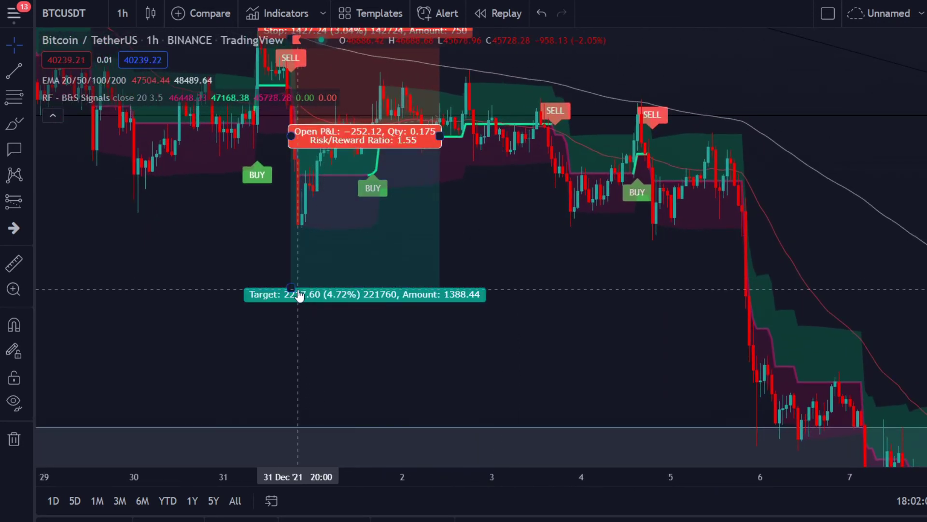
pyautogui.moveTo(293, 288); pyautogui.dragTo(290, 390)
pyautogui.moveTo(247, 330); pyautogui.dragTo(255, 266)
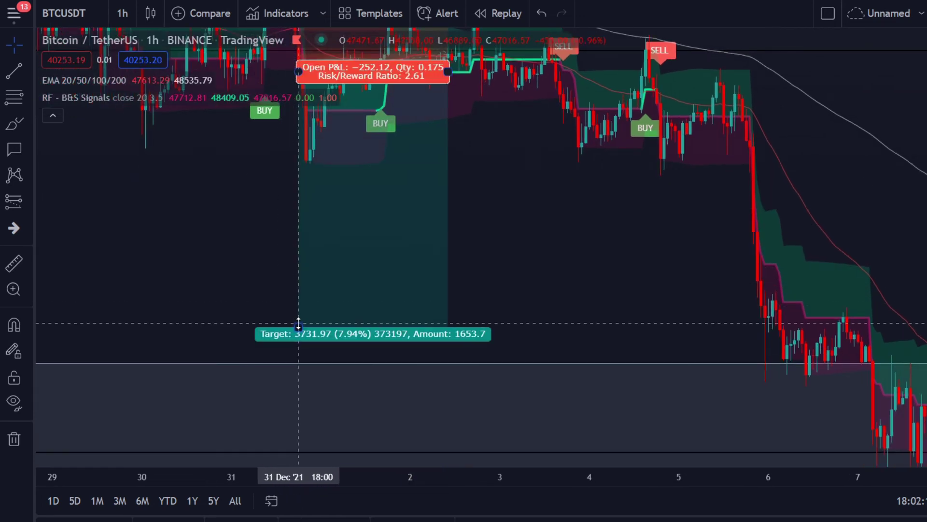
pyautogui.moveTo(299, 324); pyautogui.dragTo(298, 363)
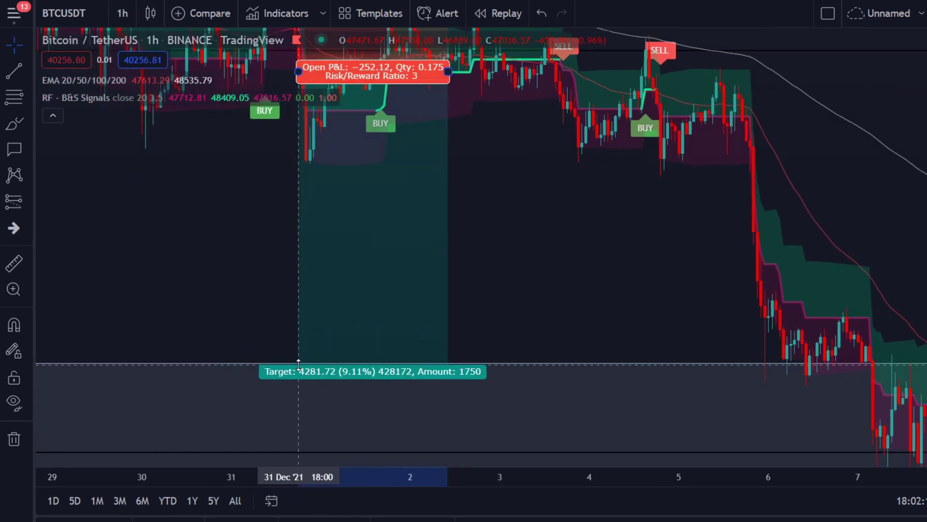
# Extend the short position in time to about 6 Jan '22, past the candle that reaches the target.
pyautogui.moveTo(590, 290); pyautogui.dragTo(531, 270)
pyautogui.moveTo(445, 220); pyautogui.dragTo(397, 228)
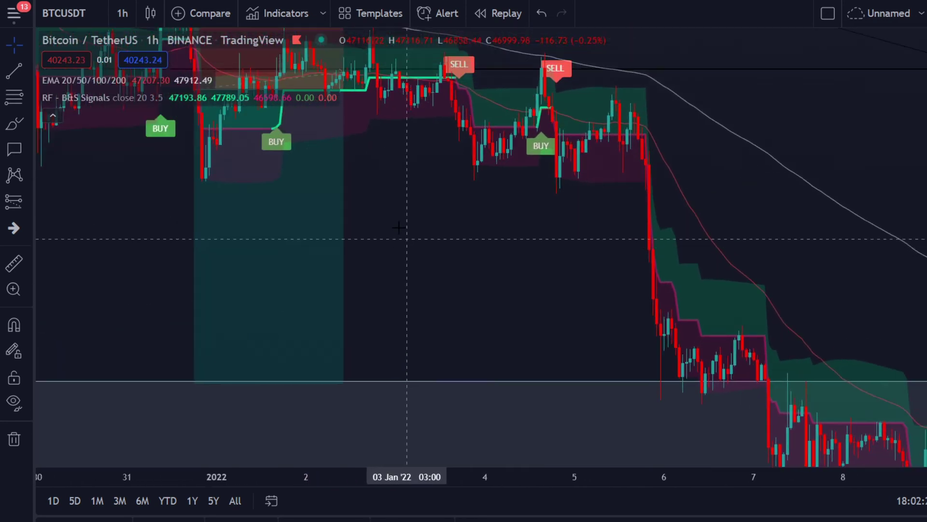
pyautogui.moveTo(344, 90); pyautogui.dragTo(672, 98)
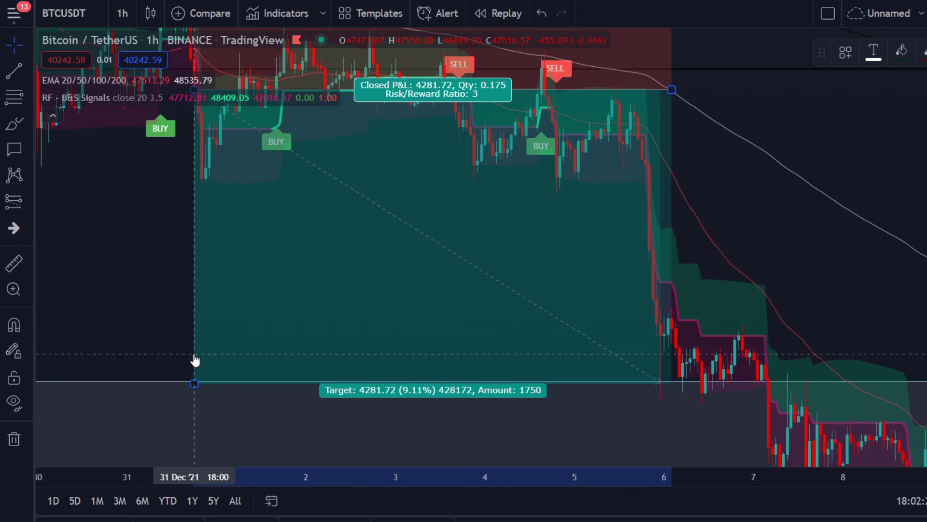
pyautogui.moveTo(172, 259); pyautogui.dragTo(471, 247)
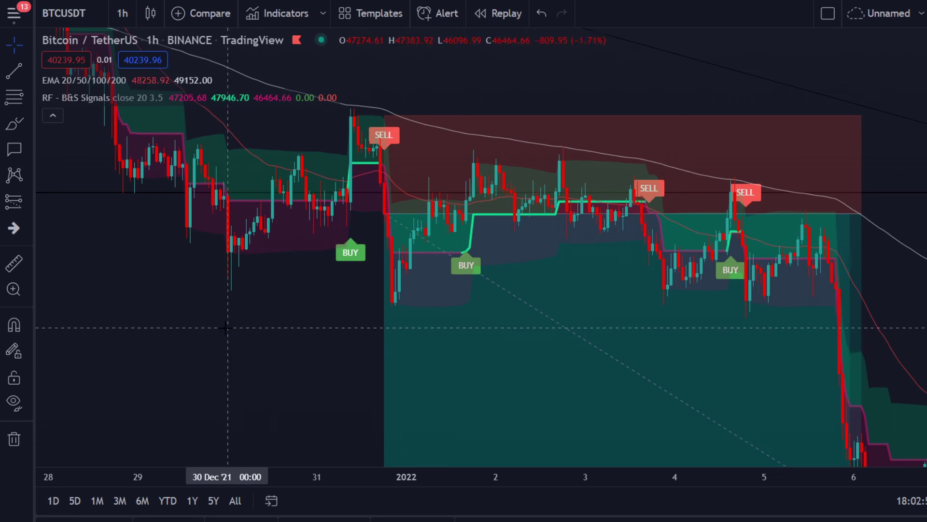
pyautogui.moveTo(224, 328); pyautogui.dragTo(284, 396)
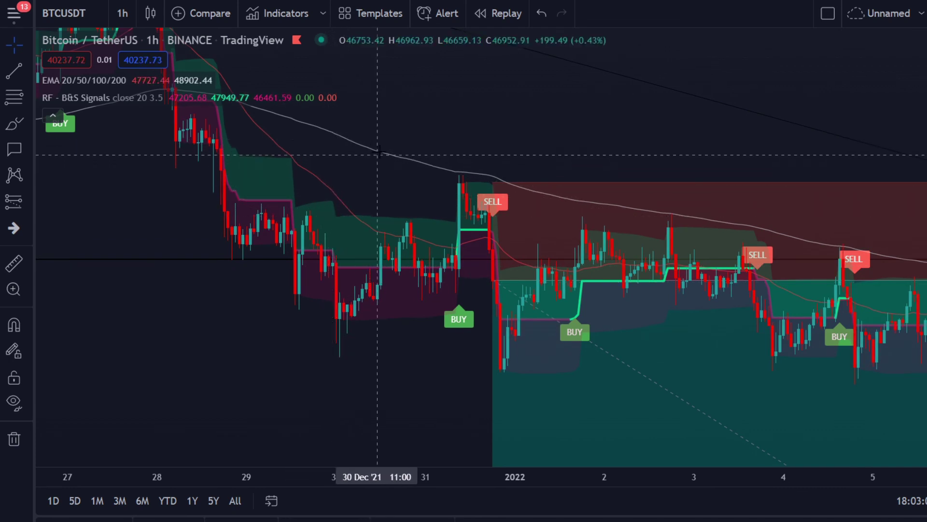
pyautogui.moveTo(489, 231)
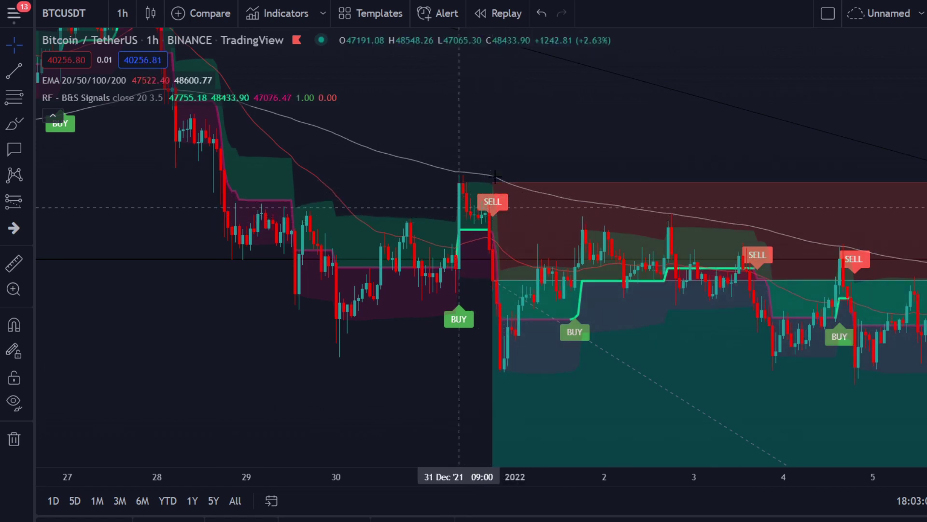
pyautogui.moveTo(407, 375); pyautogui.dragTo(329, 257)
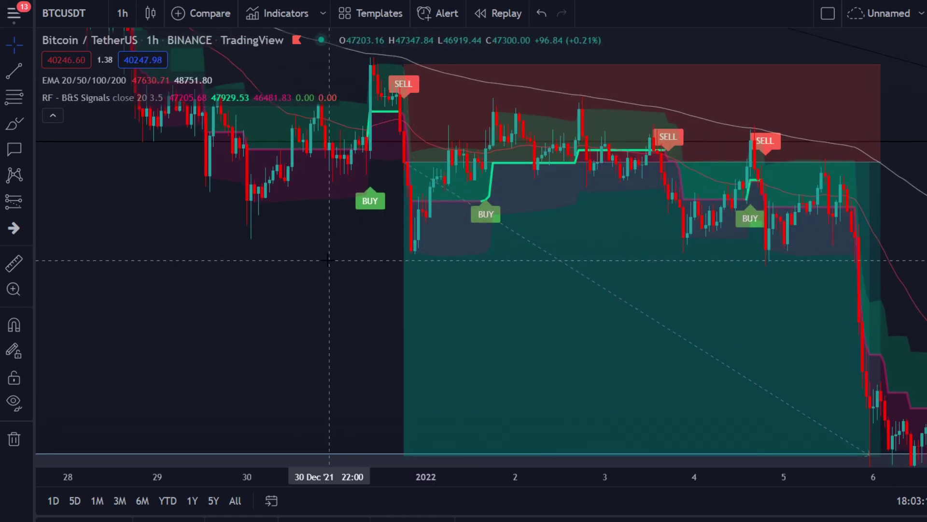
pyautogui.moveTo(329, 260); pyautogui.dragTo(350, 302)
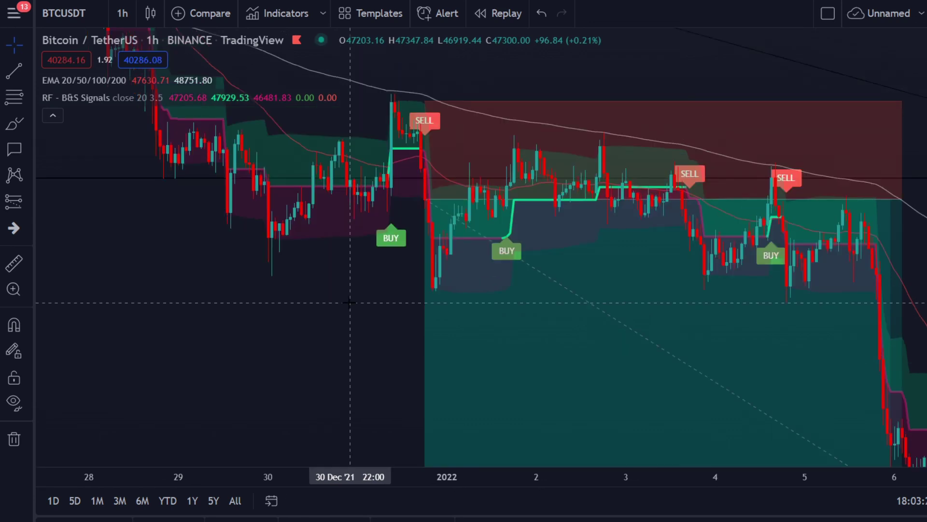